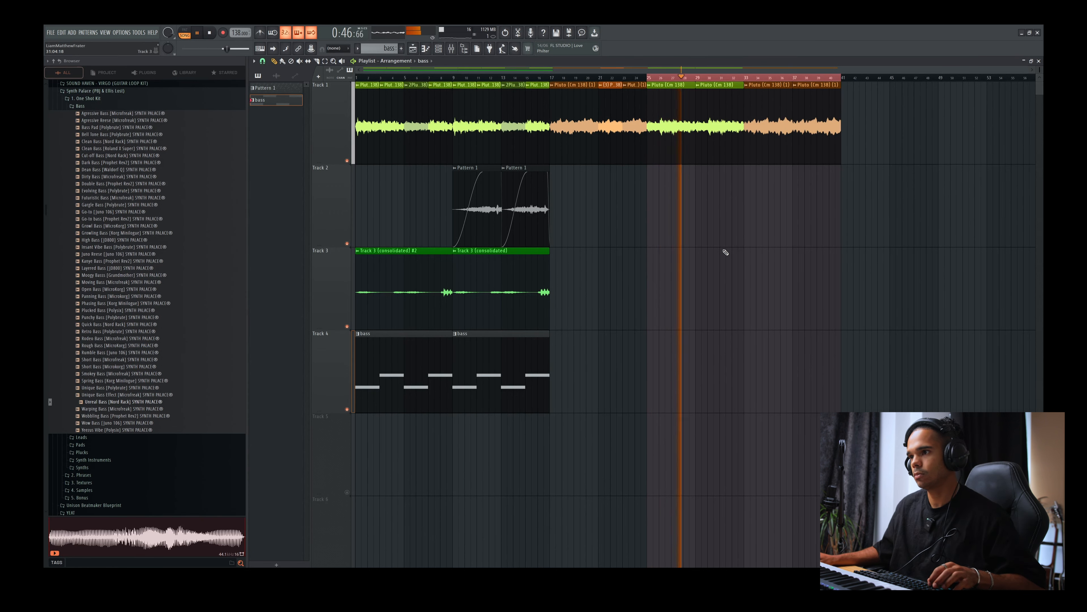
Copy the Track 3 consolidated clip to bar 25, make the copy unique and reverse it
drag(502, 289, 693, 293)
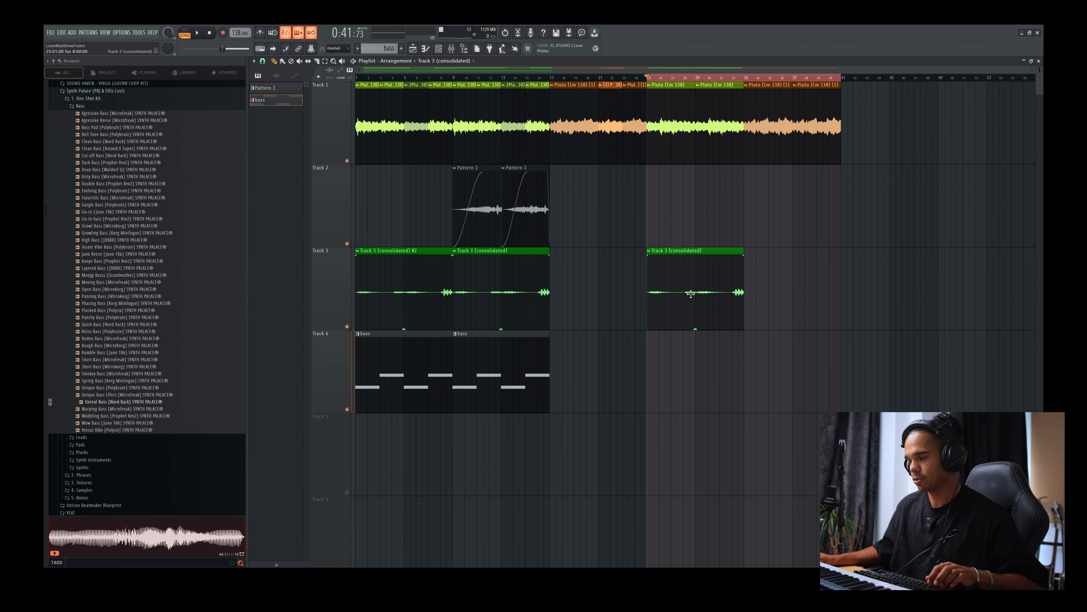
click(649, 250)
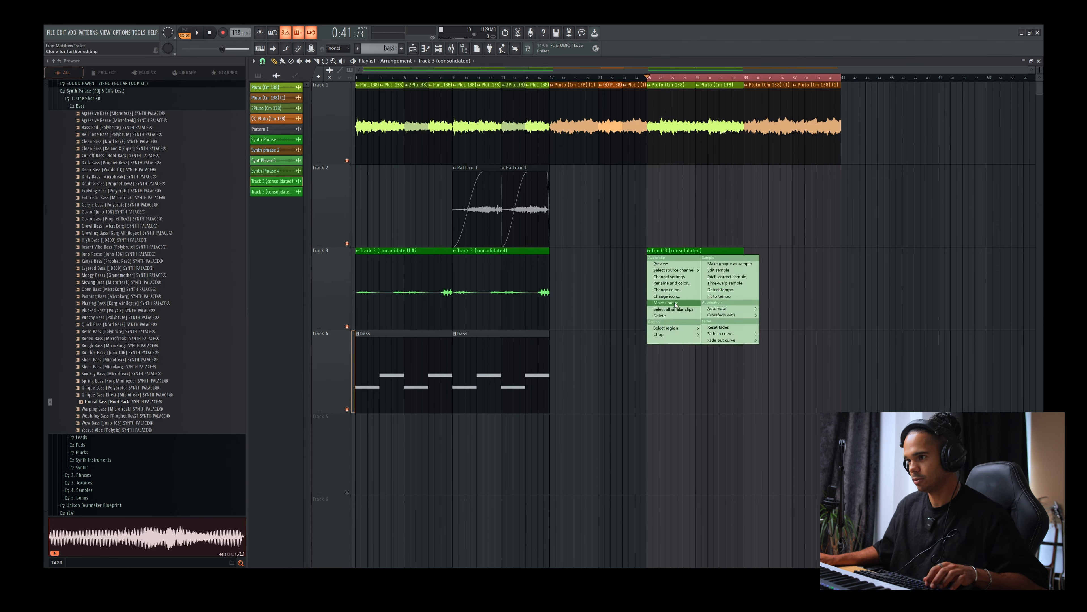
click(666, 302)
right_click(783, 274)
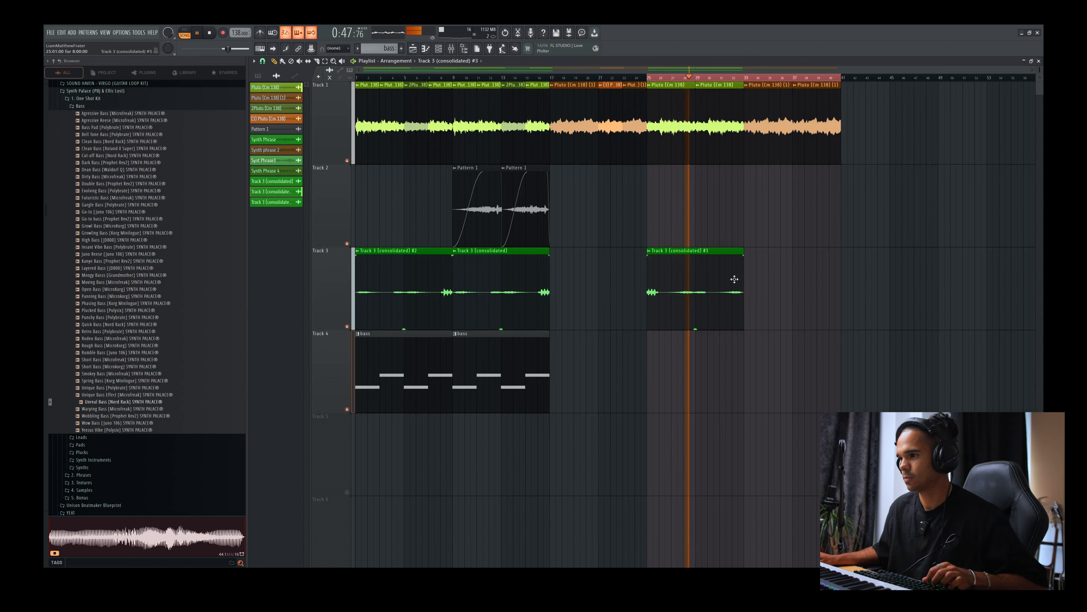
Copy the bass pattern to bar 25 on Track 4, make it unique and open its notes for editing
drag(461, 347, 655, 347)
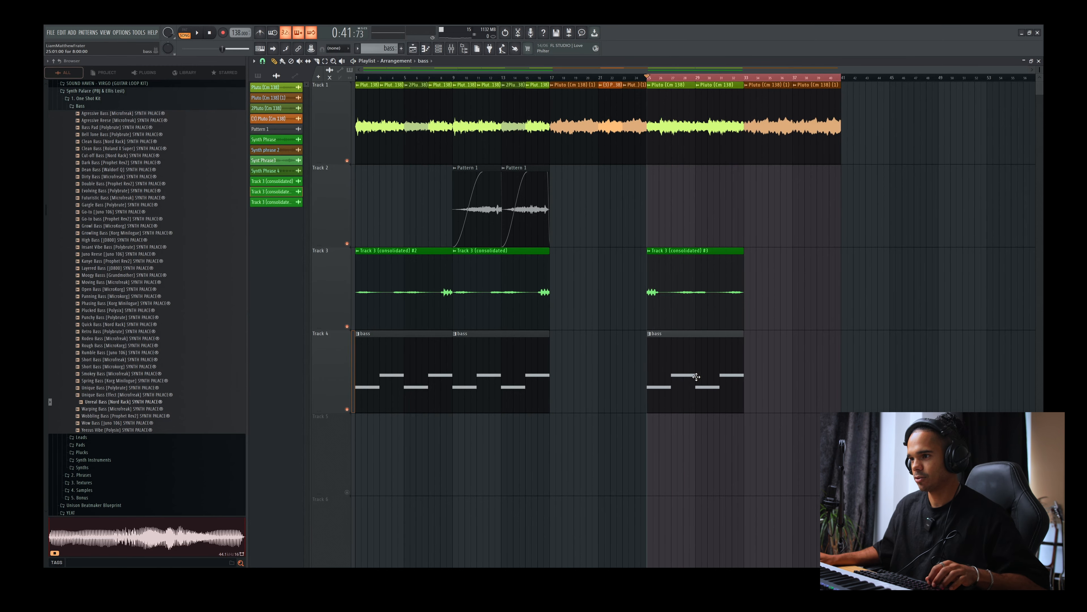
click(650, 333)
click(671, 384)
double_click(681, 352)
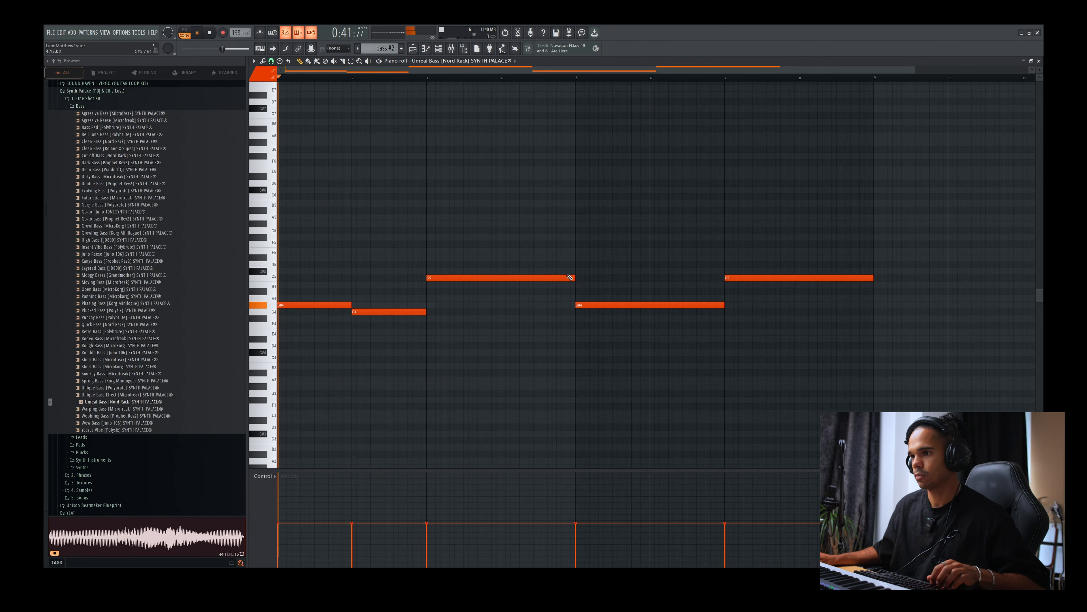
Split the C5 bass note into one-bar notes in bars 3 and 4, clear bars 5 to 8 and duplicate the first four bars there
drag(572, 277, 500, 283)
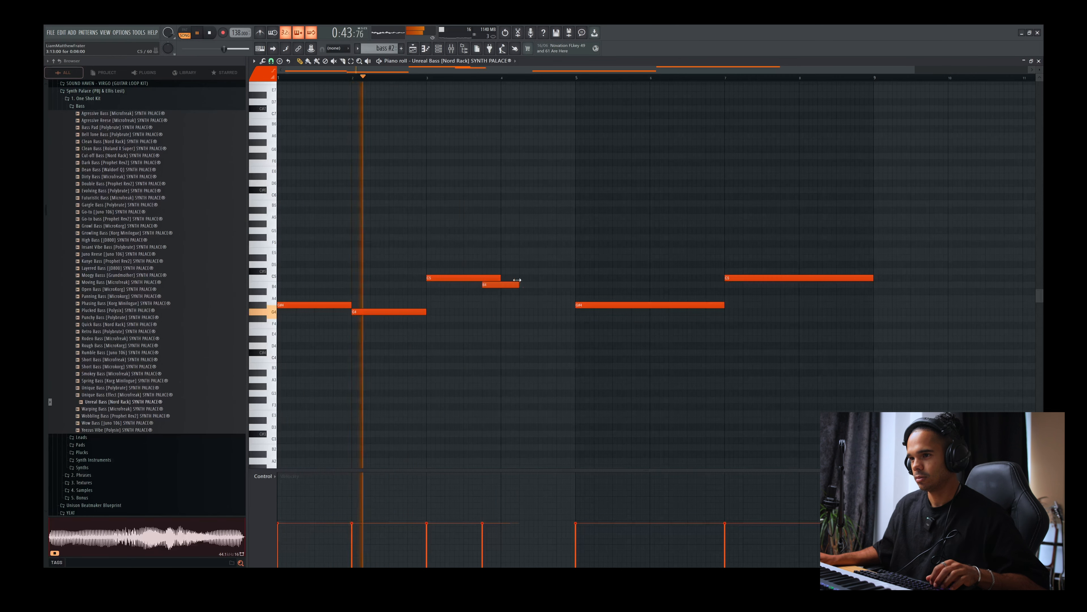
click(500, 277)
right_click(777, 278)
right_click(665, 305)
key(ctrl+a)
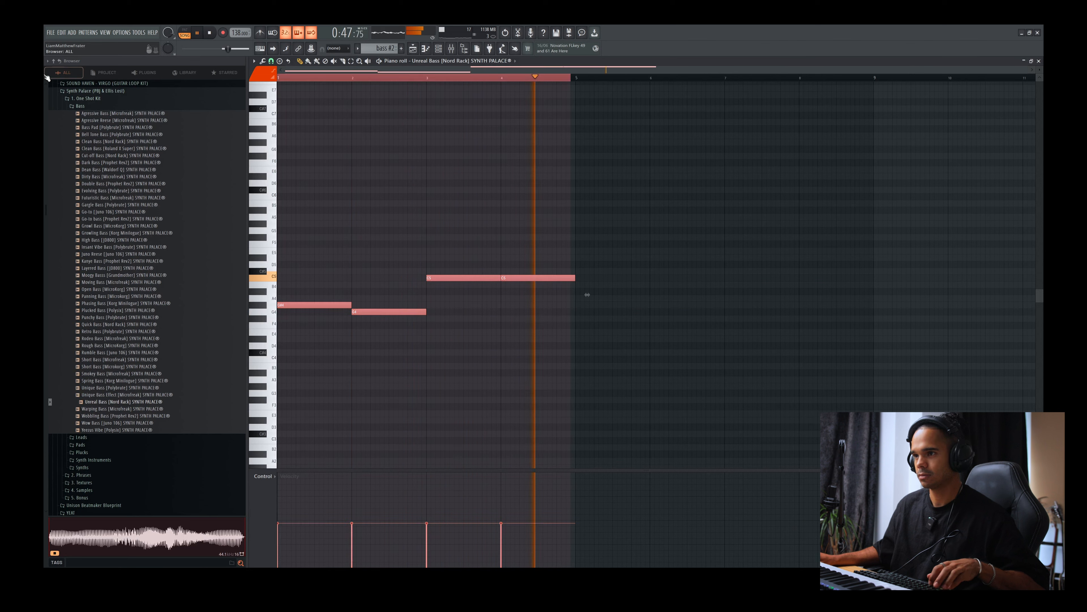
key(space)
key(ctrl+b)
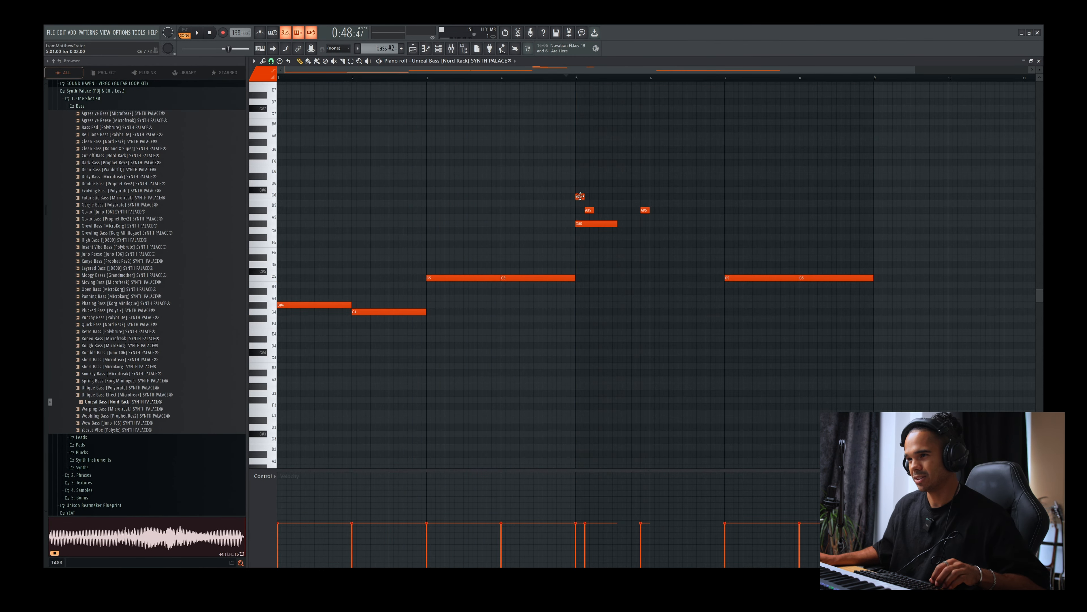
Vary bars 5 and 6 of the new bass pattern with long C6 and G5 notes plus short passing notes
double_click(588, 223)
key(Escape)
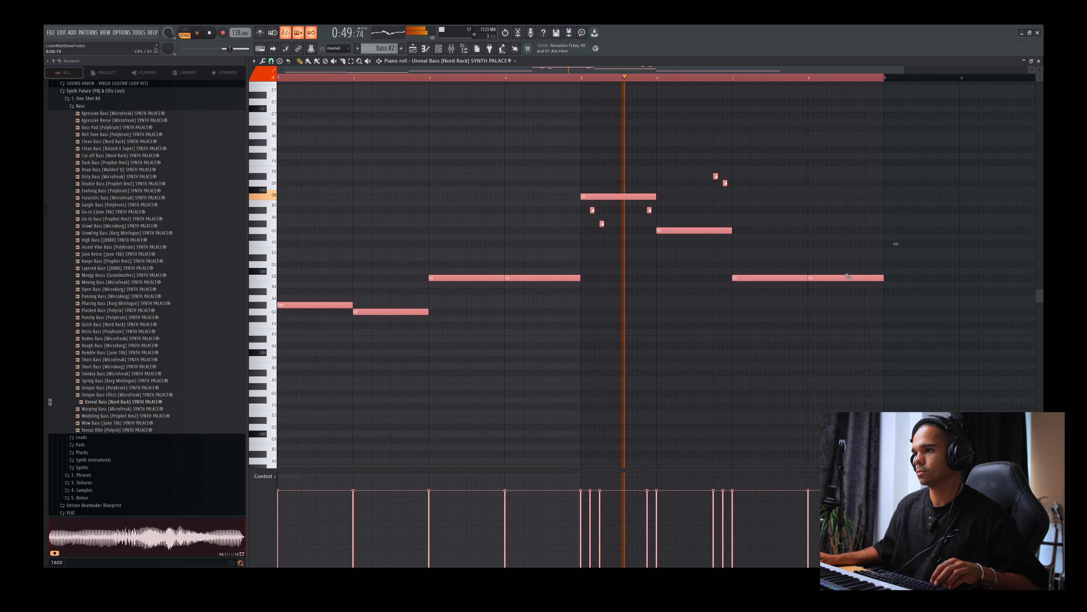
ctrl+click(835, 317)
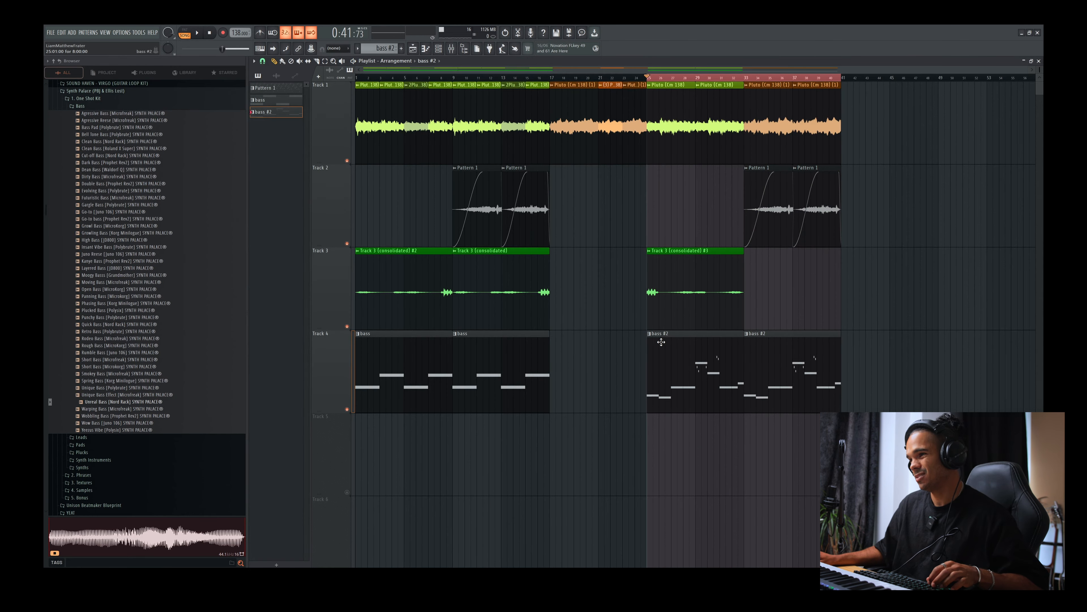
Open the bass pattern at bar 25 for editing and load the Bass - Guitar Bass sample into a new channel
double_click(662, 342)
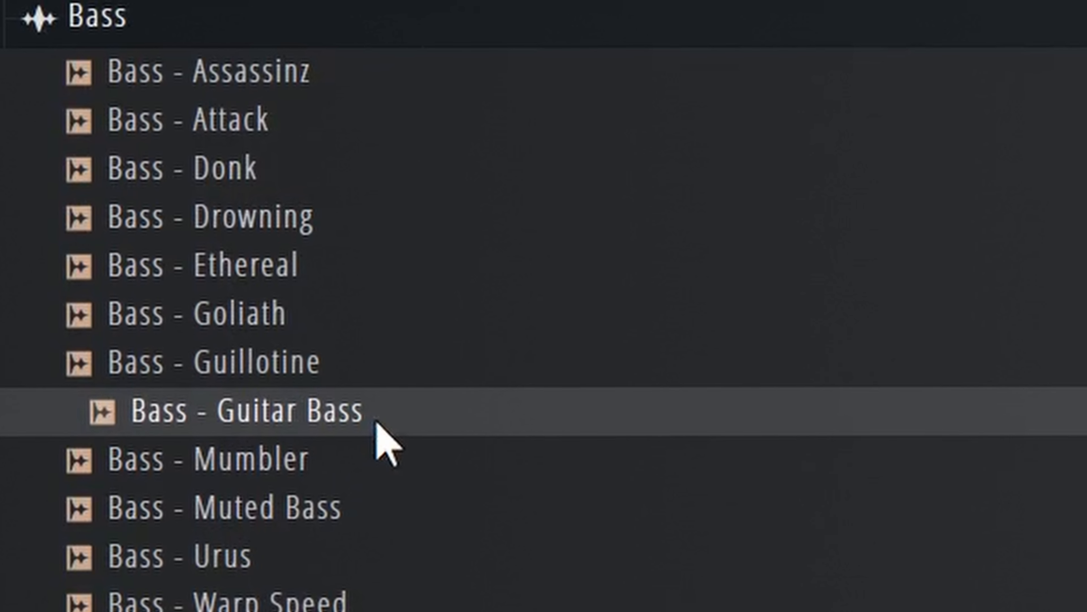
right_click(381, 418)
click(607, 503)
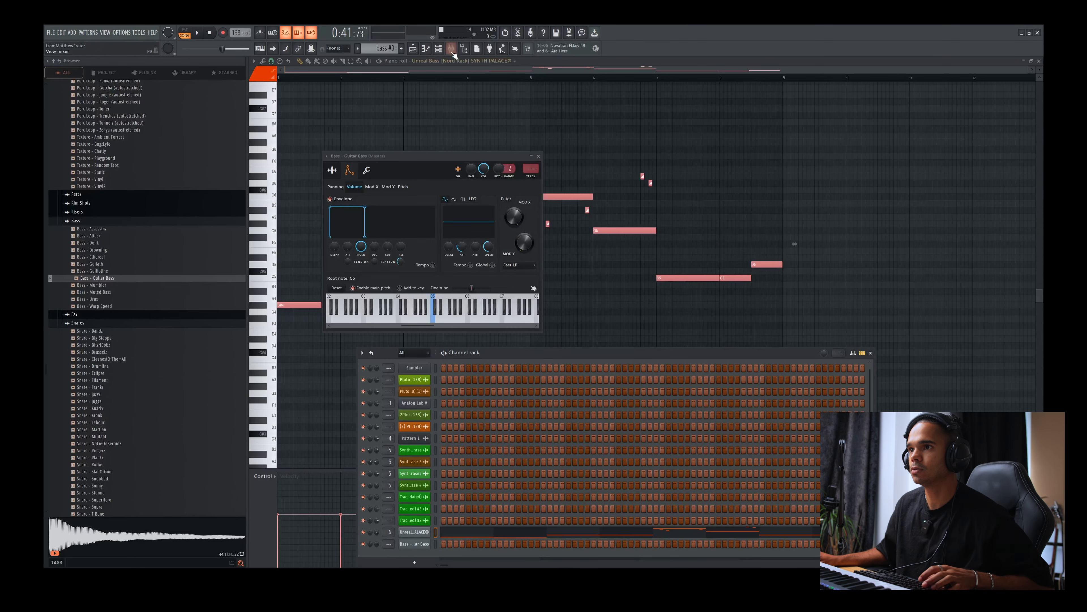
Raise the semitone transposition of SoundShifter Pitch Stereo on the Melody Bus
click(439, 50)
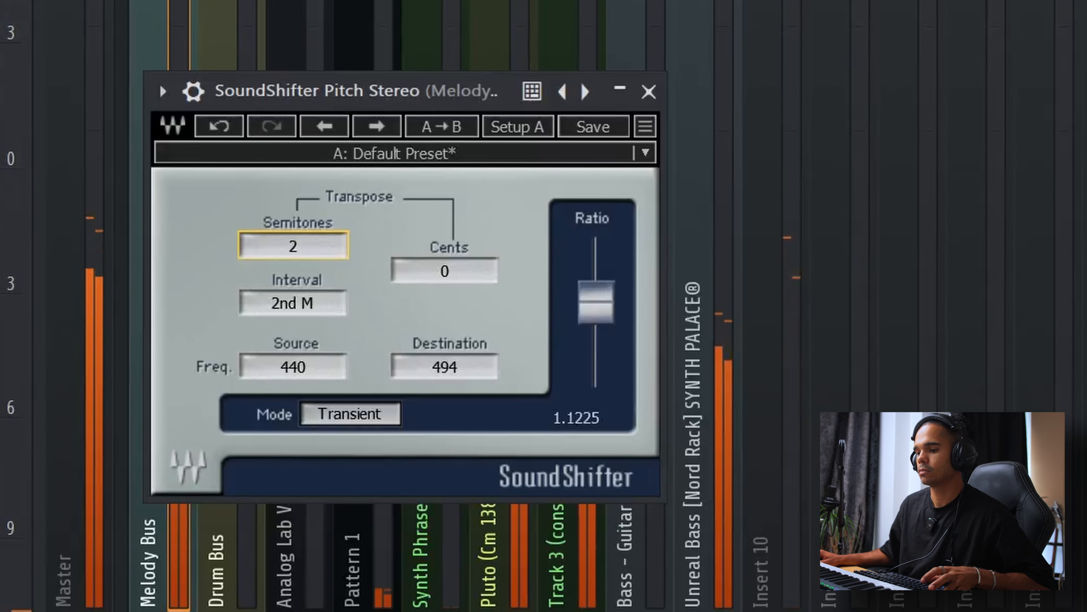
drag(336, 261, 336, 246)
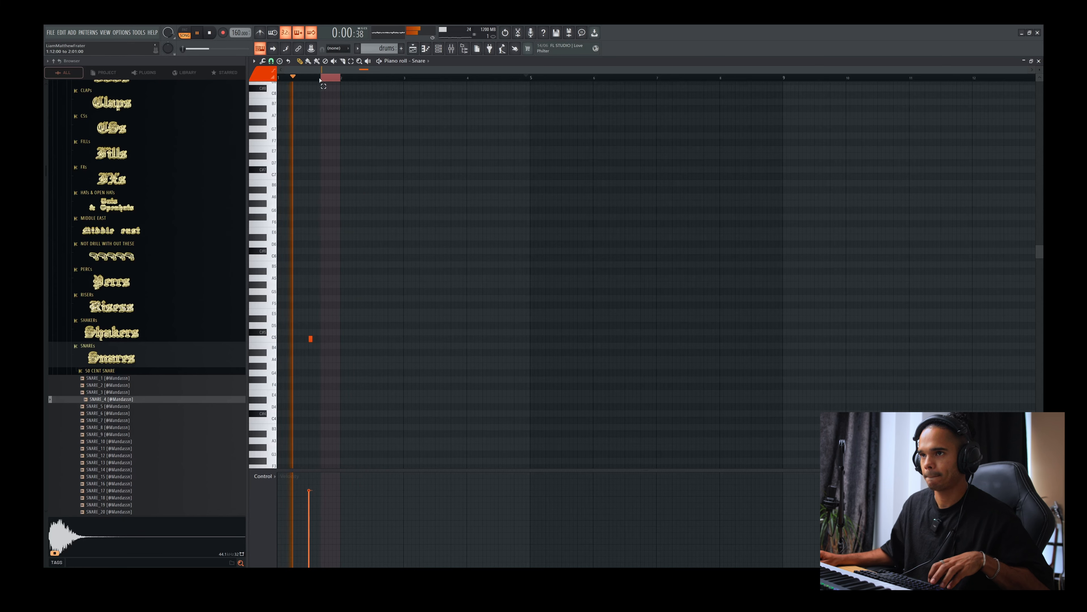
Duplicate the one-bar snare hit so it repeats in every bar of the eight-bar drum pattern
key(ctrl+b)
key(ctrl+b)
key(ctrl+b)
key(ctrl+b)
key(ctrl+b)
key(ctrl+b)
key(ctrl+b)
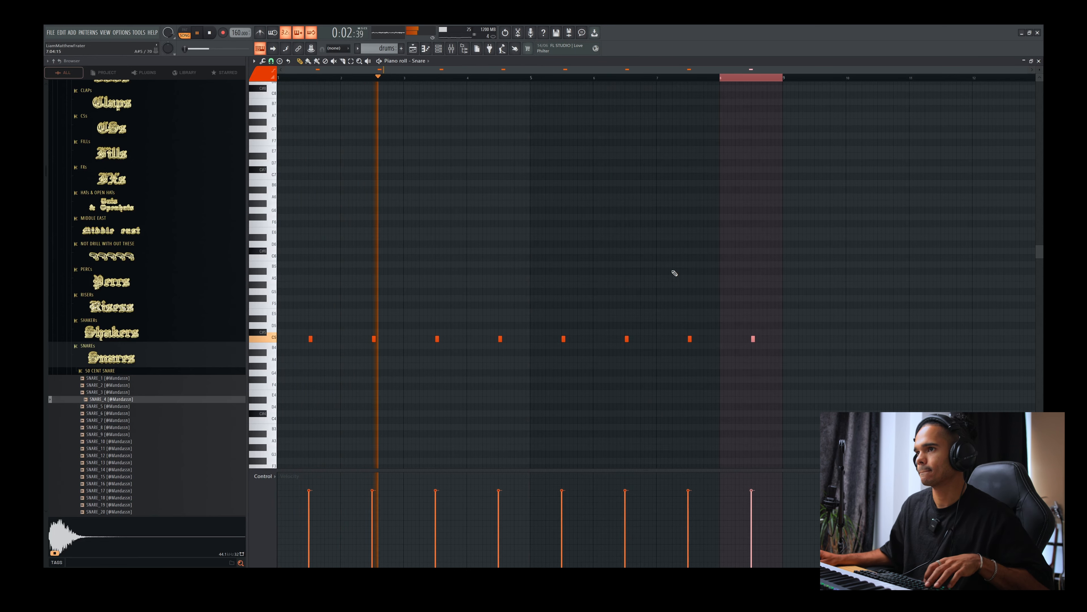
Layer the snare by copying its notes onto the Rim - Courts channel, and play the pattern
key(F6)
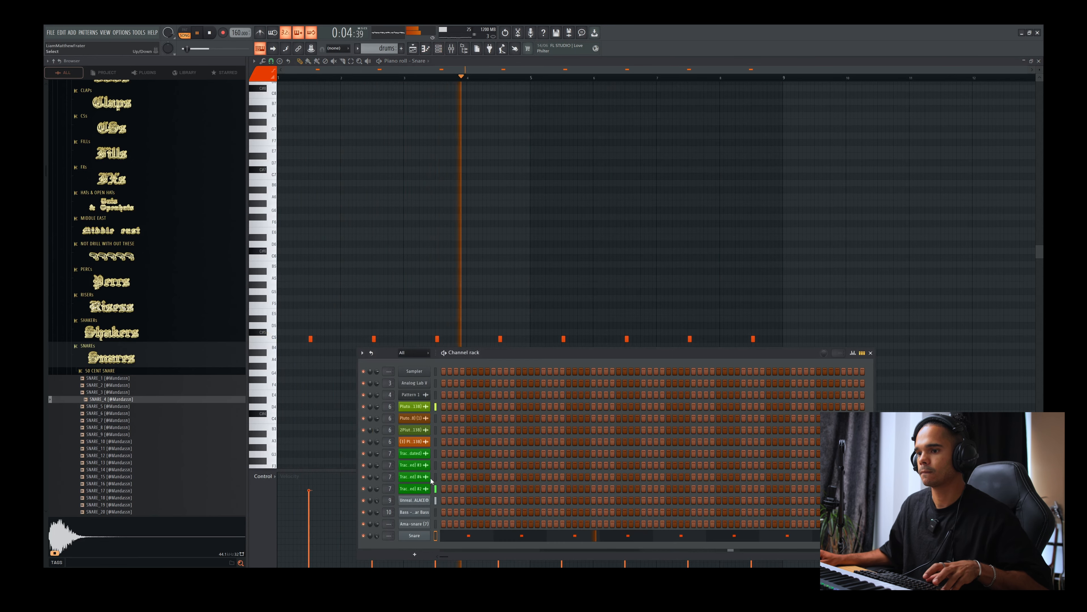
click(423, 537)
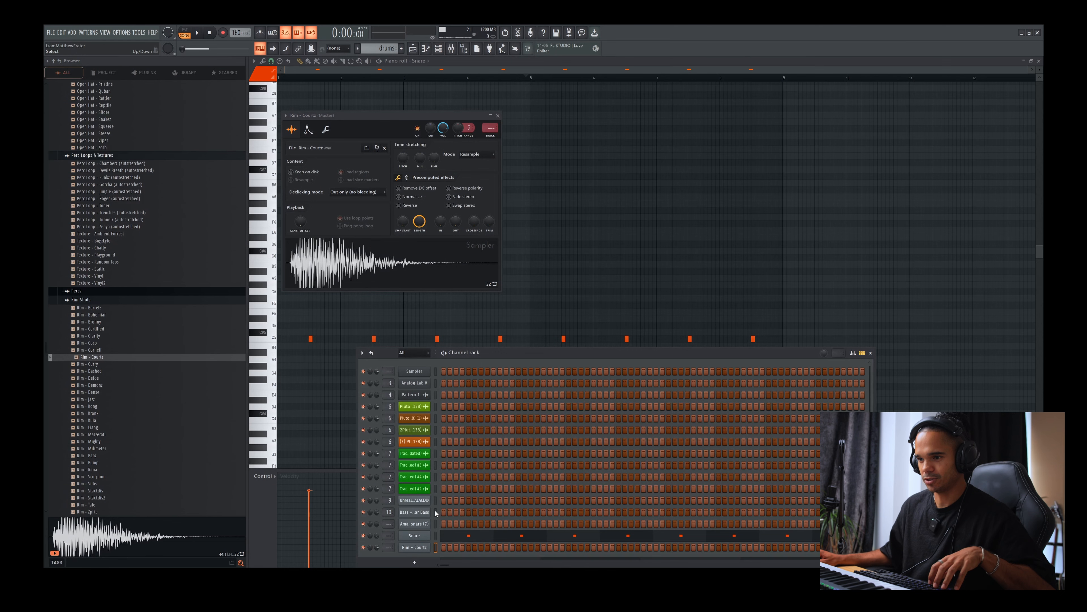
click(436, 548)
key(ctrl+v)
key(space)
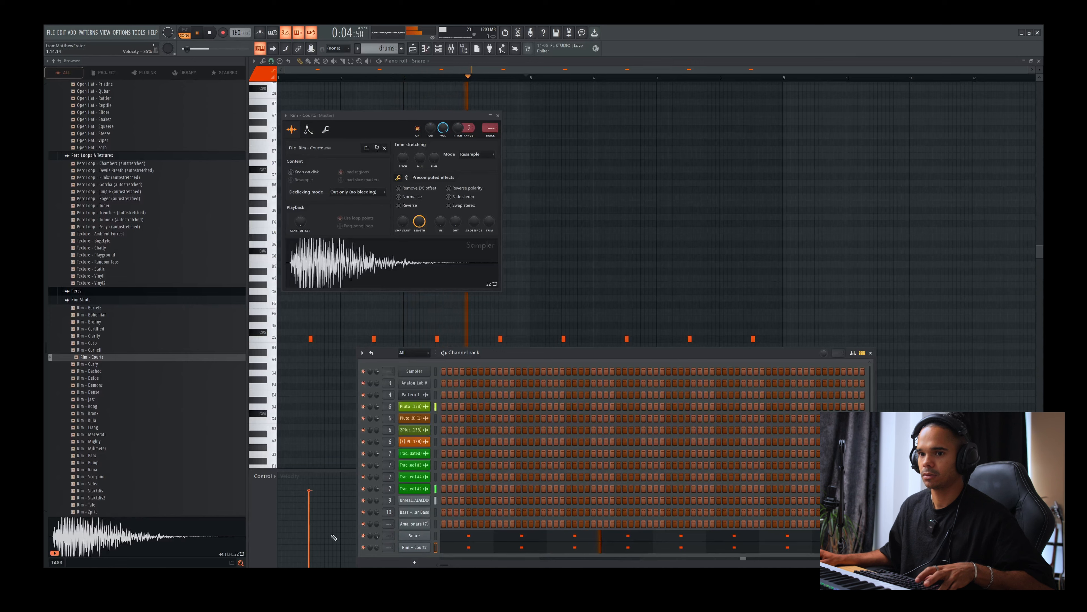
Load the Clap - StackDisLast 2 sample into a new channel
click(155, 492)
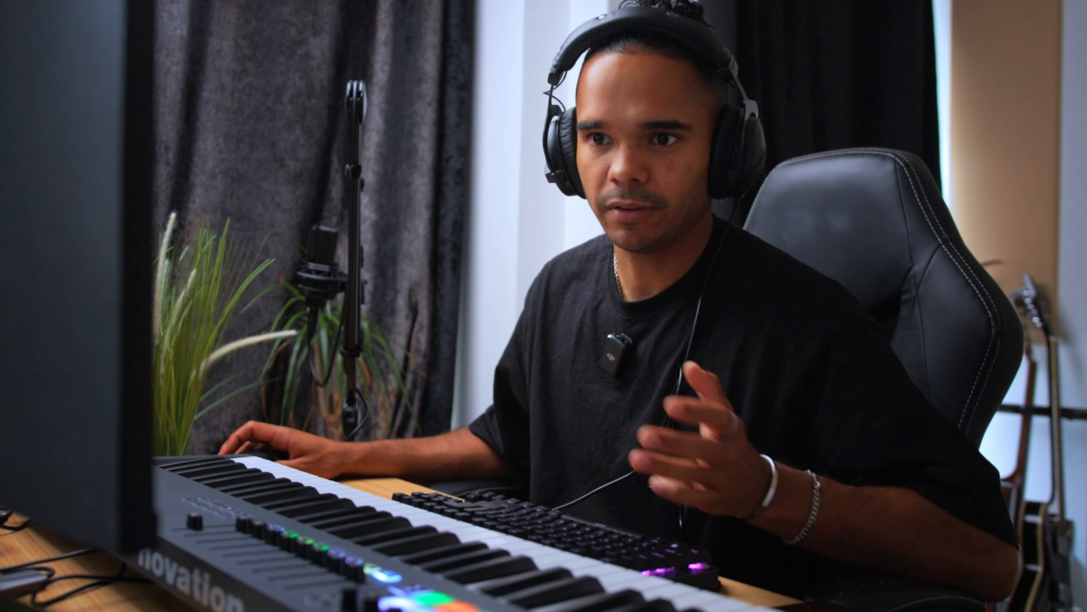
right_click(525, 273)
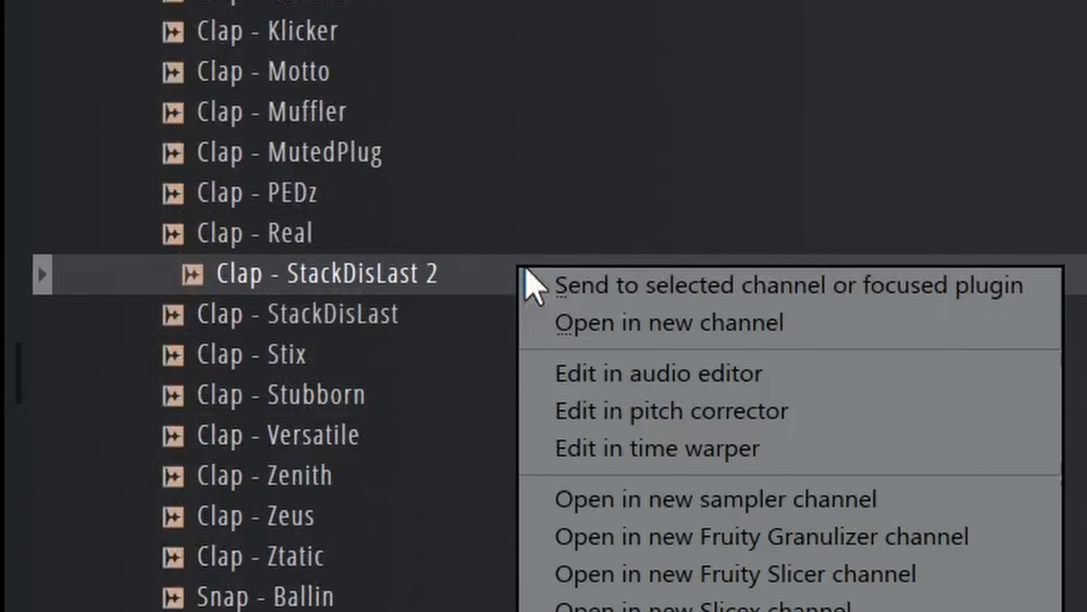
click(685, 324)
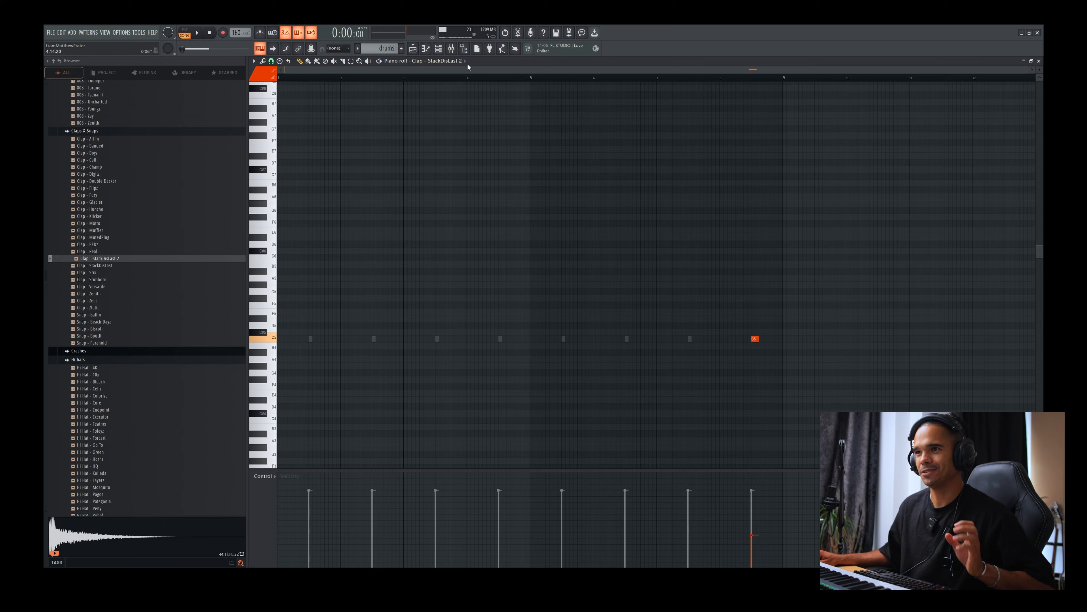
Apply the (35) Hi Hat MIDI - Zenith file to the Hi Hat - Go To channel
click(439, 49)
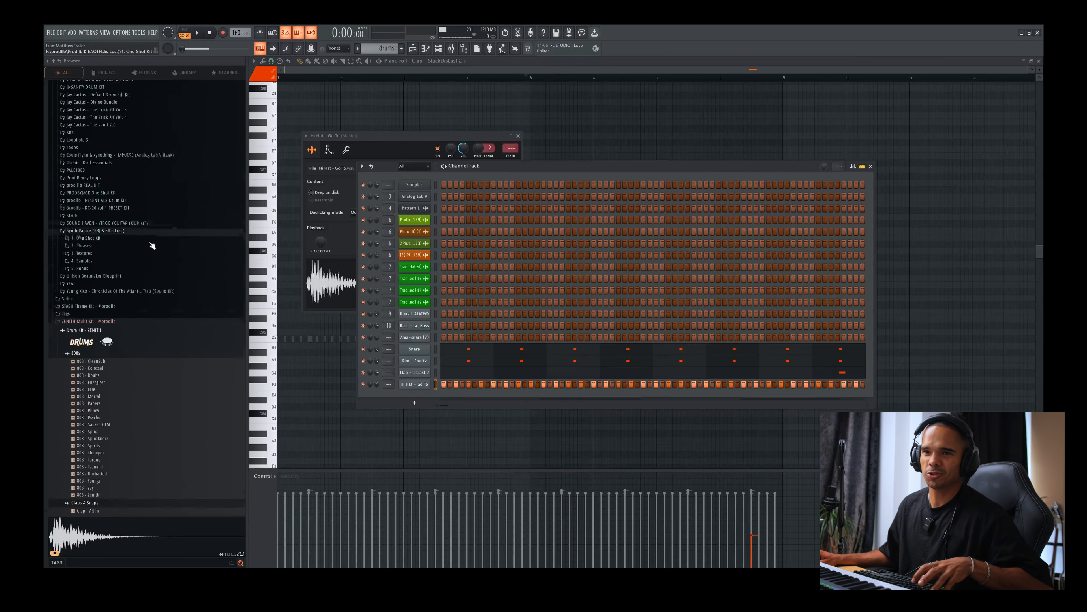
scroll(152, 245, down, 9)
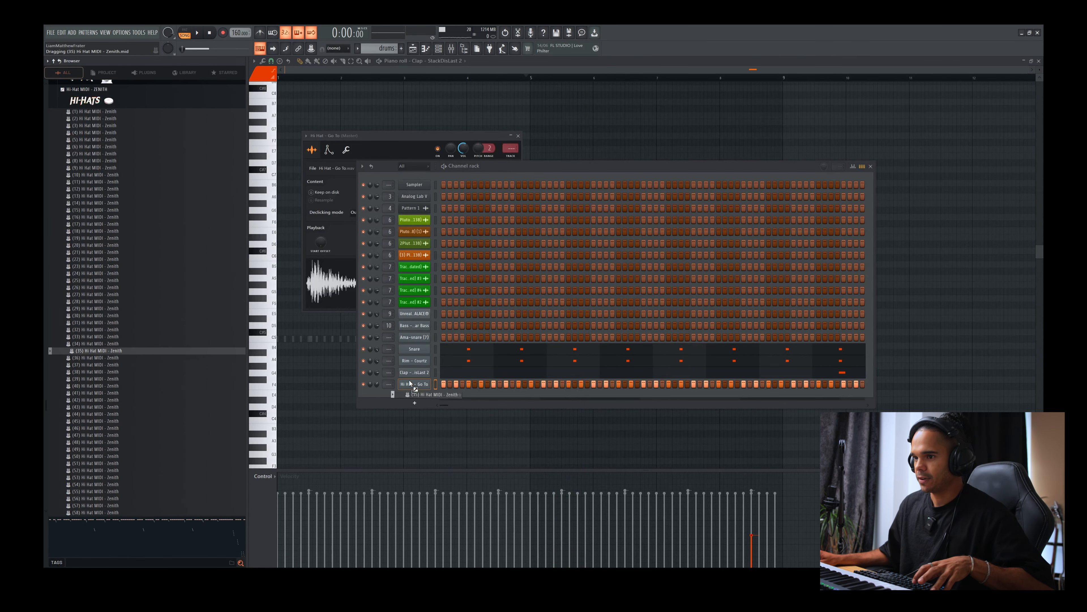
drag(410, 382, 411, 384)
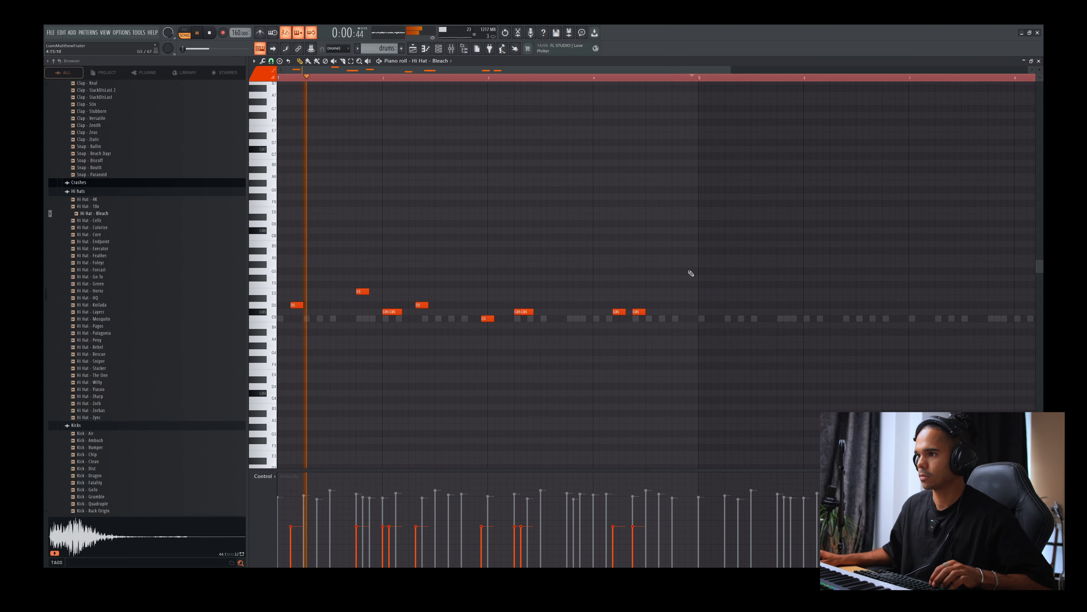
Discard the note lengths of the Hi Hat - Bleach part and duplicate its first four bars into bars 5 to 8
key(shift+d)
drag(706, 80, 114, 135)
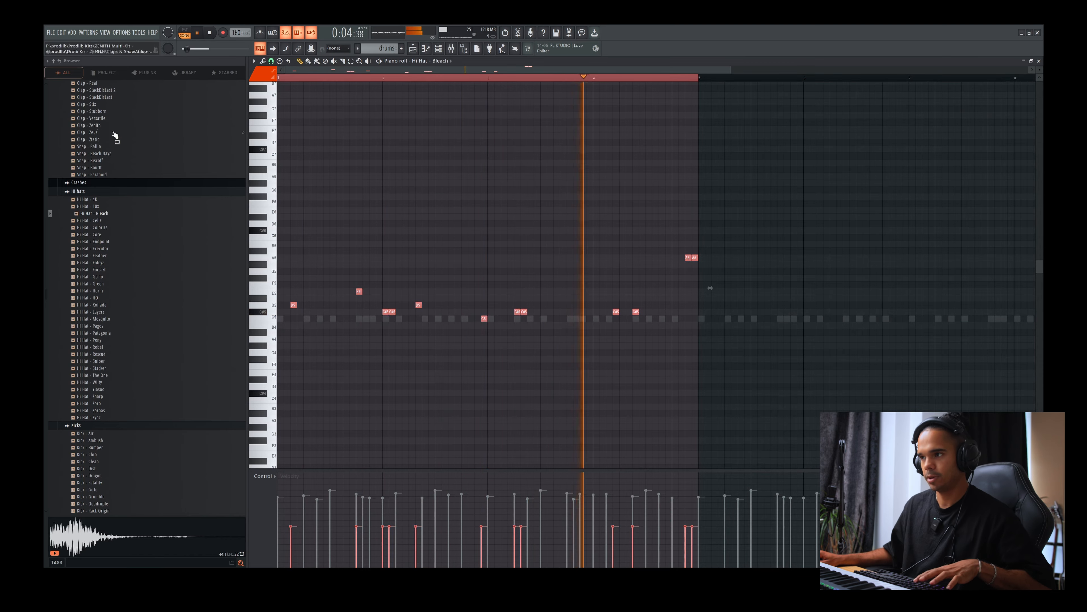
key(ctrl+b)
Add an Open Hat - Squeeze hit in bar 4 and duplicate the first four bars into bars 5 to 8
scroll(577, 279, down, 3)
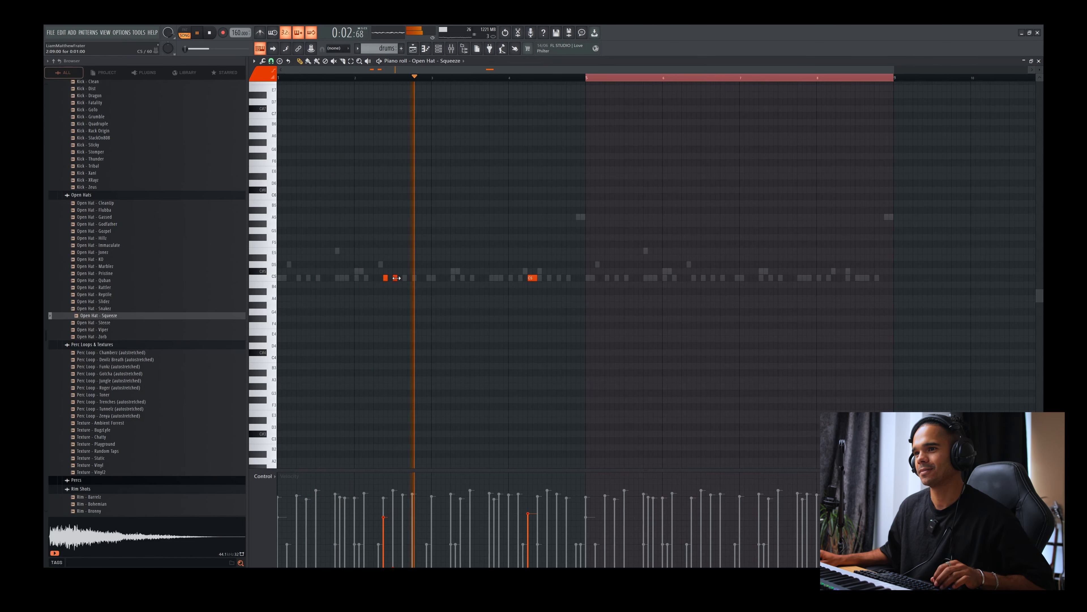
click(549, 279)
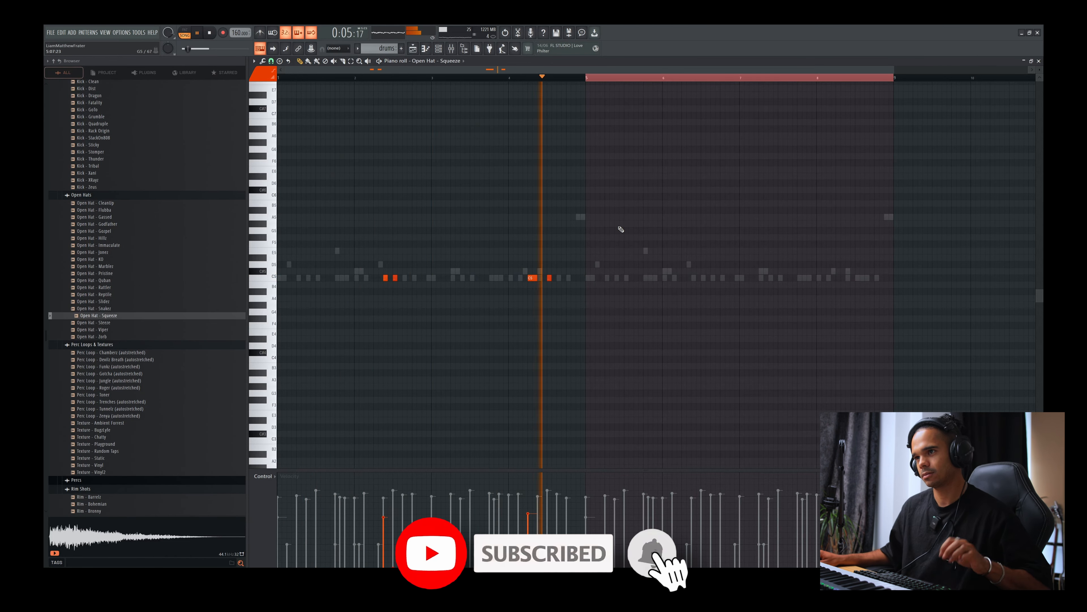
drag(587, 78, 43, 165)
key(ctrl+b)
ctrl+click(690, 353)
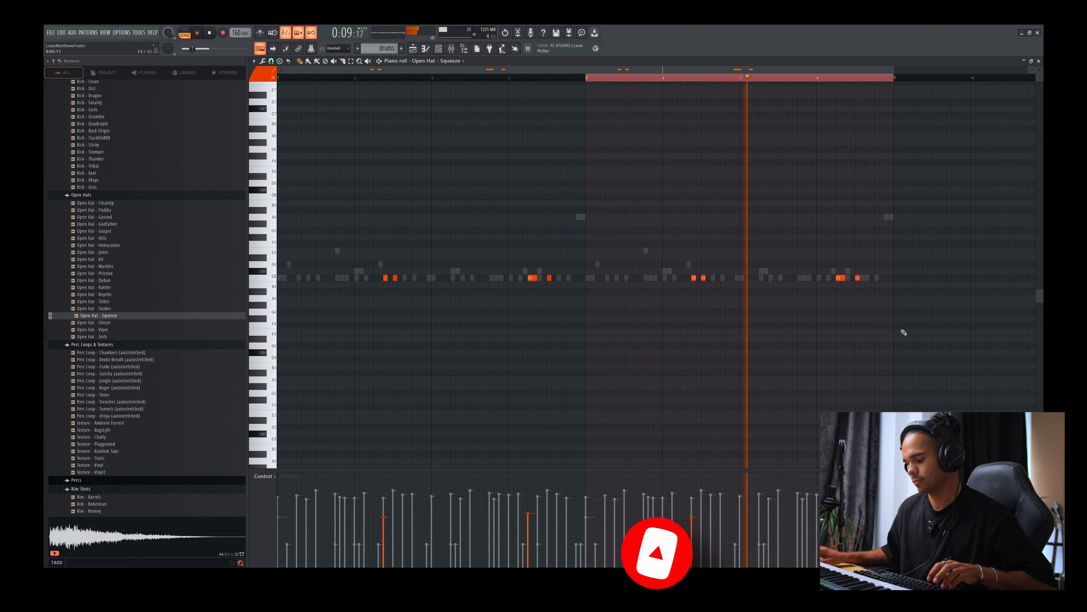
Transpose all notes of the open hat part up one semitone
key(ctrl+a)
key(shift+Up)
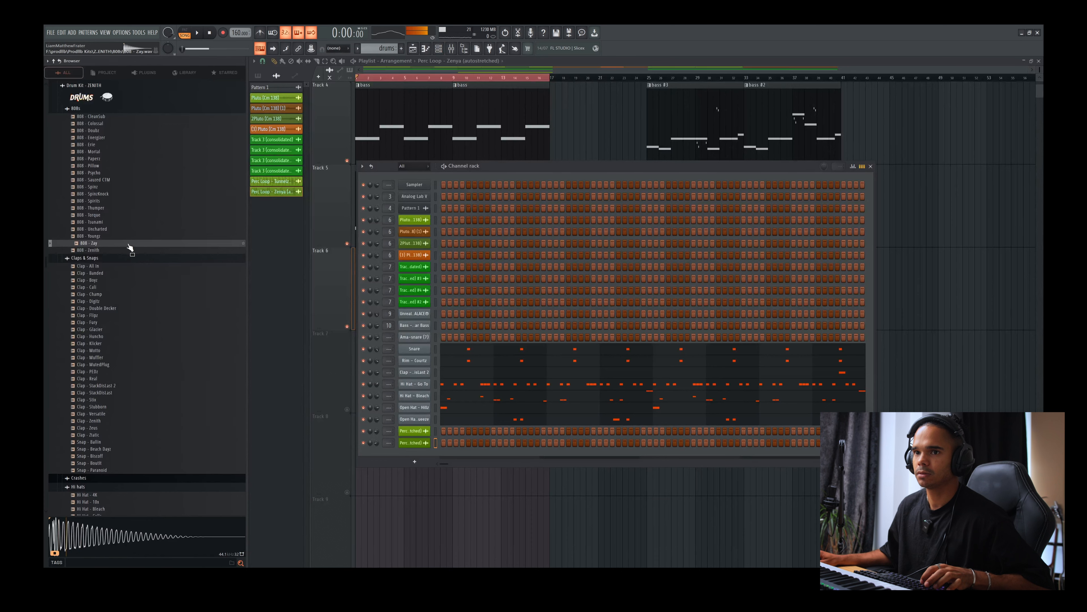
Load the 808 - Zay sample into a new channel and place a lower note near the end of bar 1
right_click(124, 245)
click(100, 241)
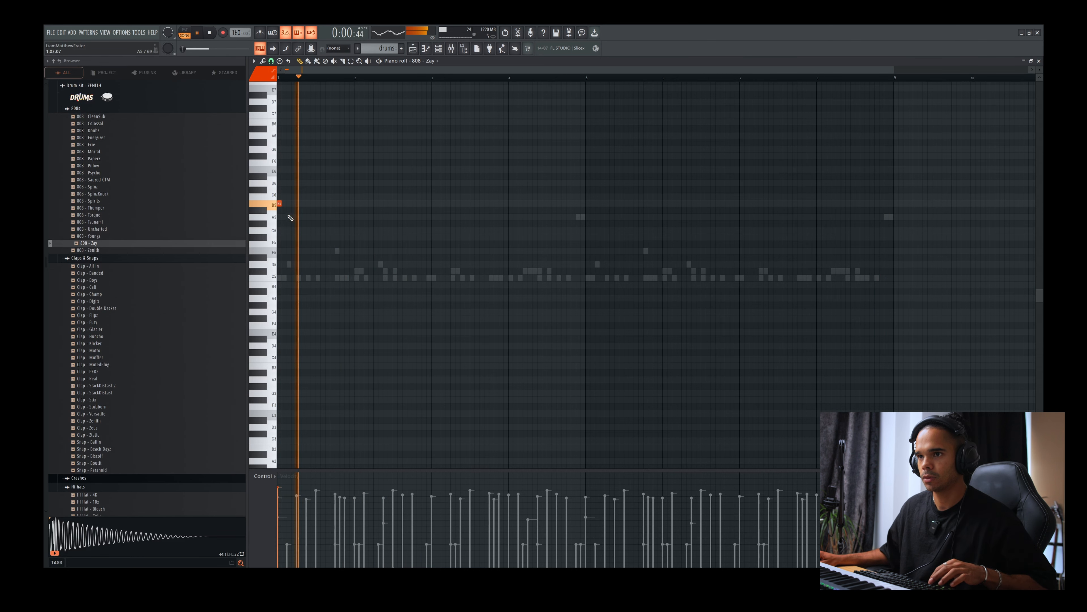
drag(342, 255, 337, 288)
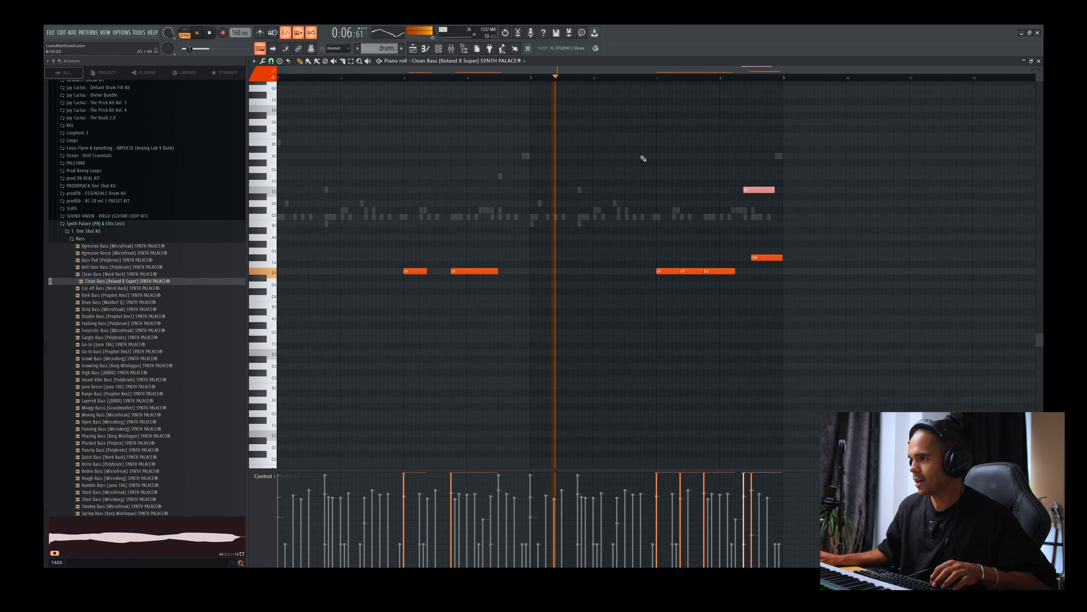
Shift the high note near the end of the Clean Bass [Roland X Super] part slightly earlier
drag(768, 190, 763, 189)
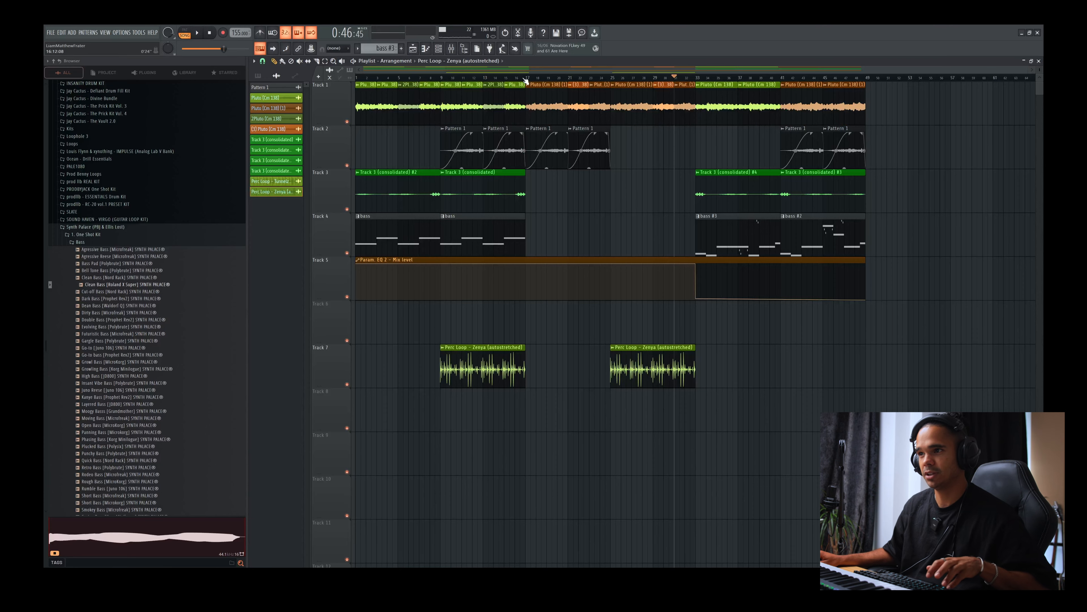
Mark out the arrangement's sections by selecting the clips of bars 1–8, bars 9–16 and bar 17 to the end
drag(526, 79, 326, 118)
drag(437, 84, 317, 227)
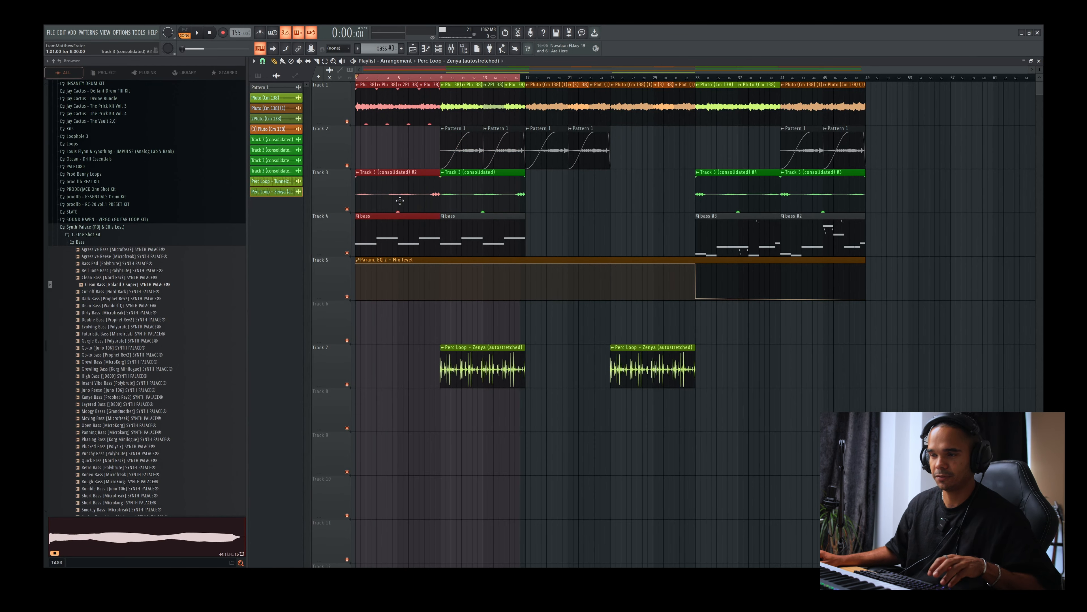
drag(480, 233, 518, 205)
drag(462, 112, 559, 186)
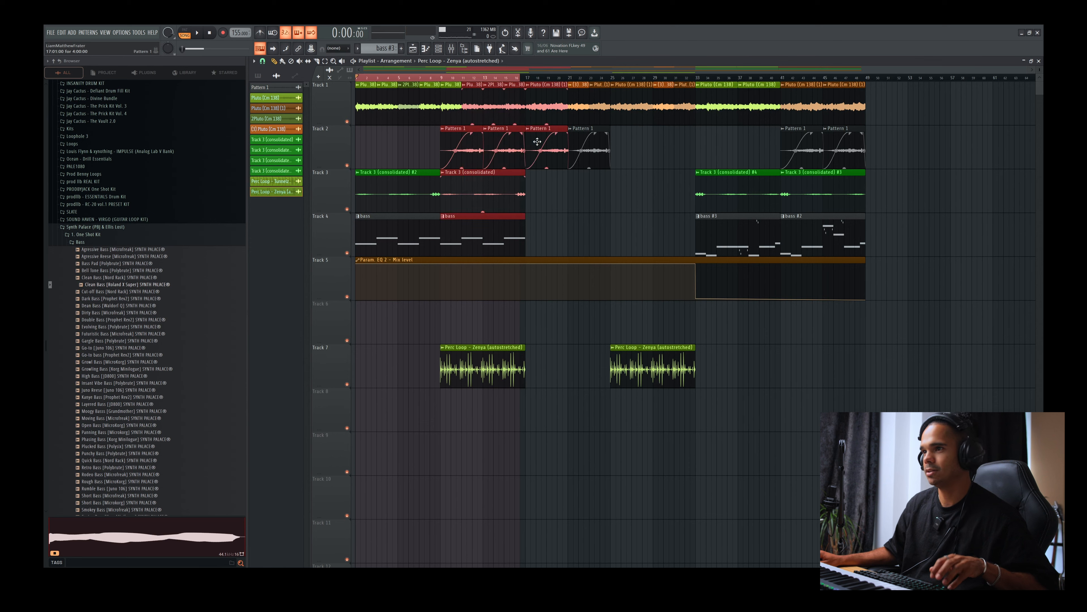
drag(540, 88, 869, 388)
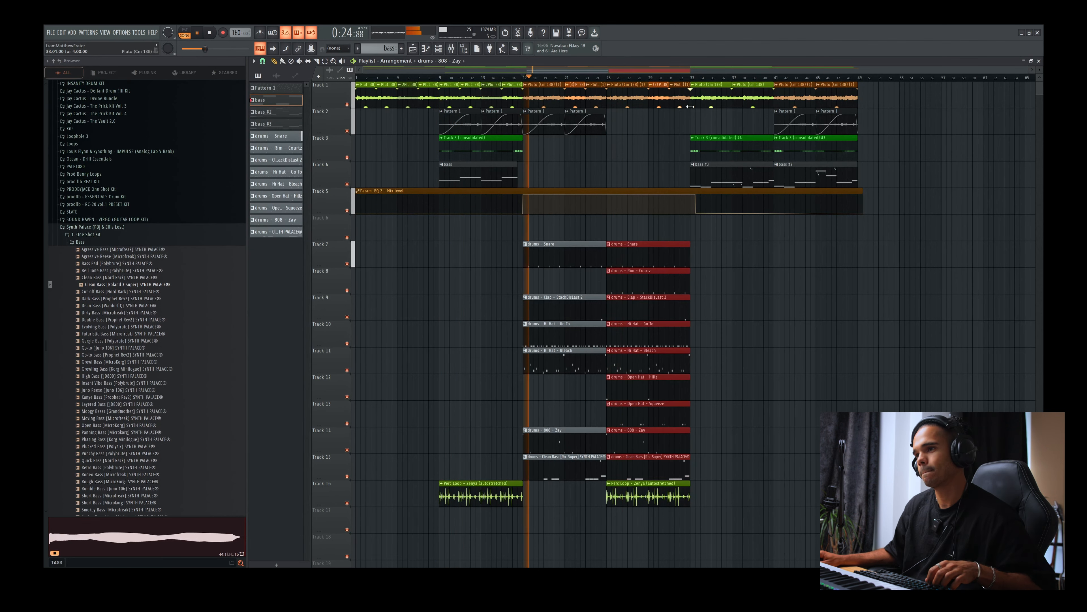
Undo the removal of the Rim - Courts clip at bar 17, and try removing the Snare clip above it before undoing that as well
key(ctrl+z)
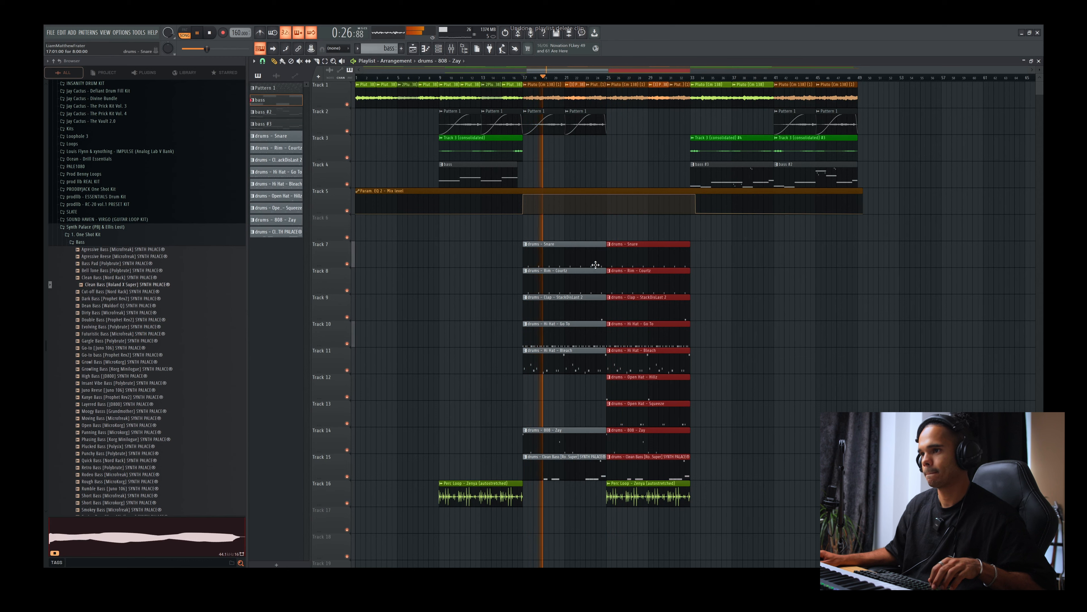
right_click(594, 257)
key(ctrl+z)
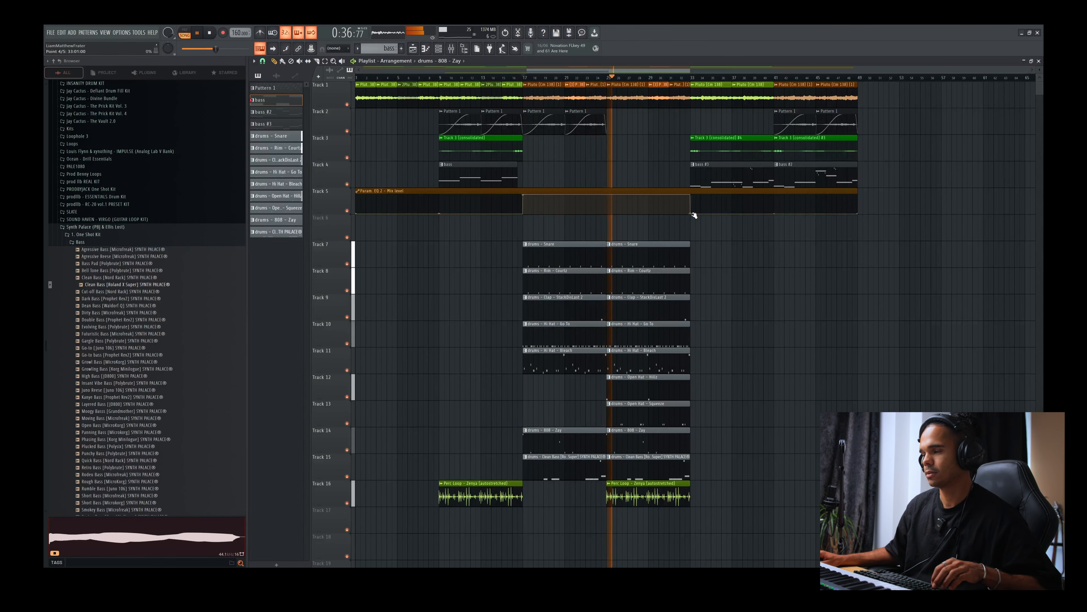
Set the Param. EQ 2 mix level automation point at bar 33 and select the drum clips of bars 25 to 32
click(692, 215)
drag(662, 250, 641, 495)
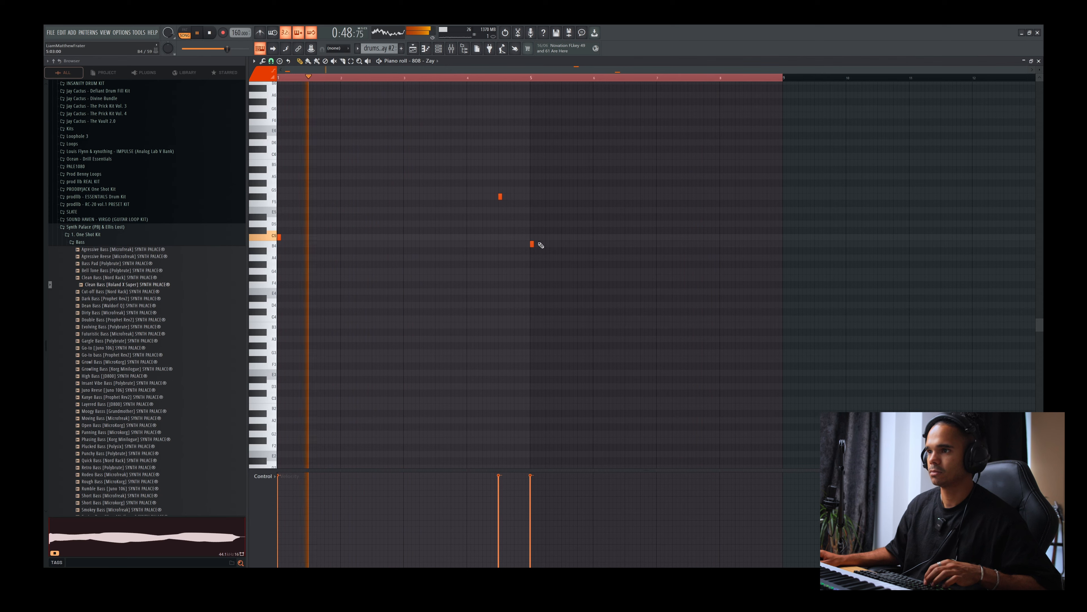
Raise the 808 - Zay note at the start of bar 5 by one semitone
drag(532, 244, 532, 238)
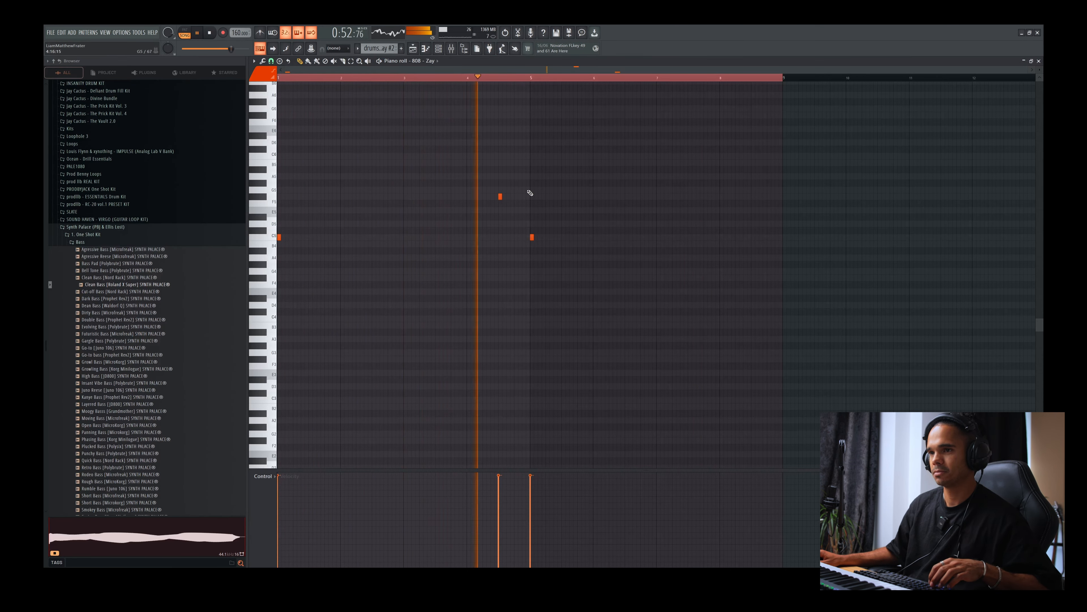